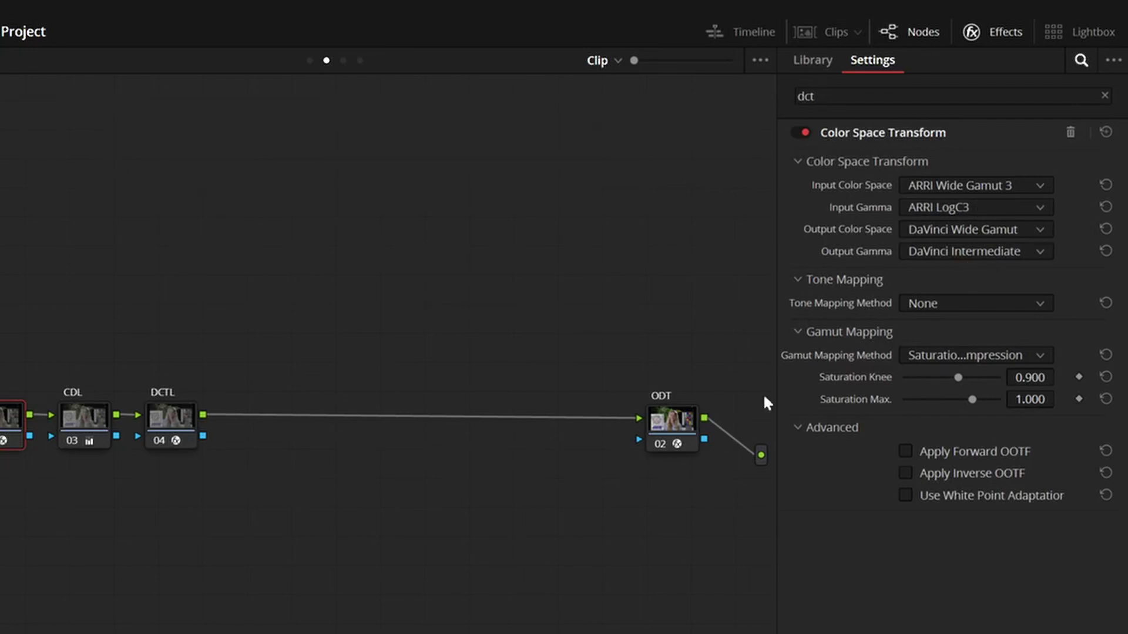
- Inspect the ODT node's Color Space Transform settings, then the CDL node's Offset grade
click(663, 429)
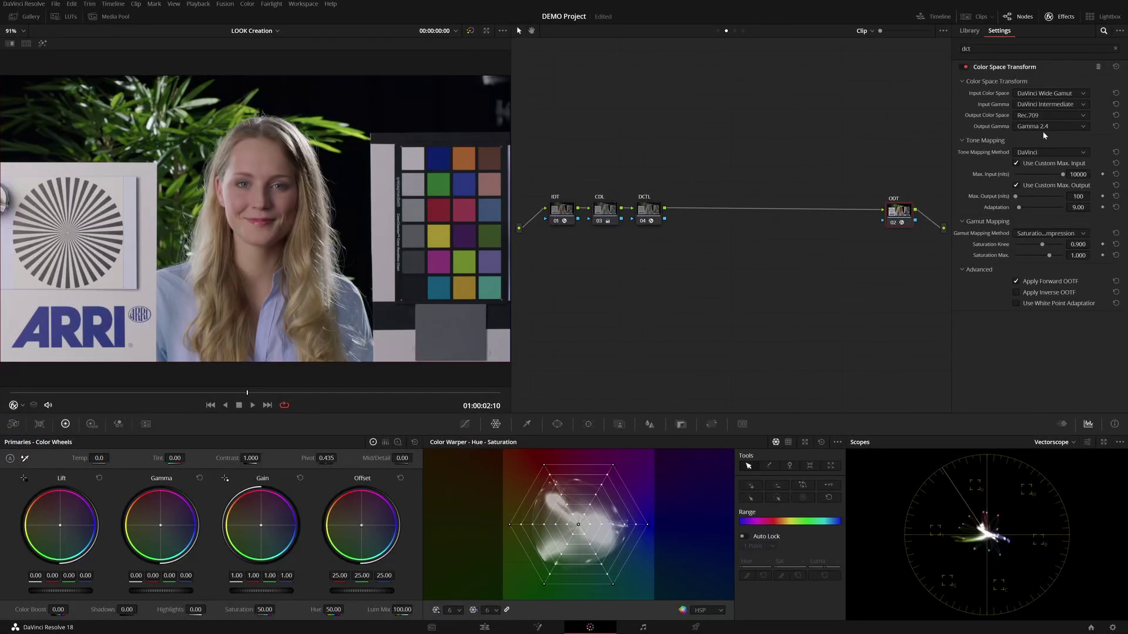
click(611, 215)
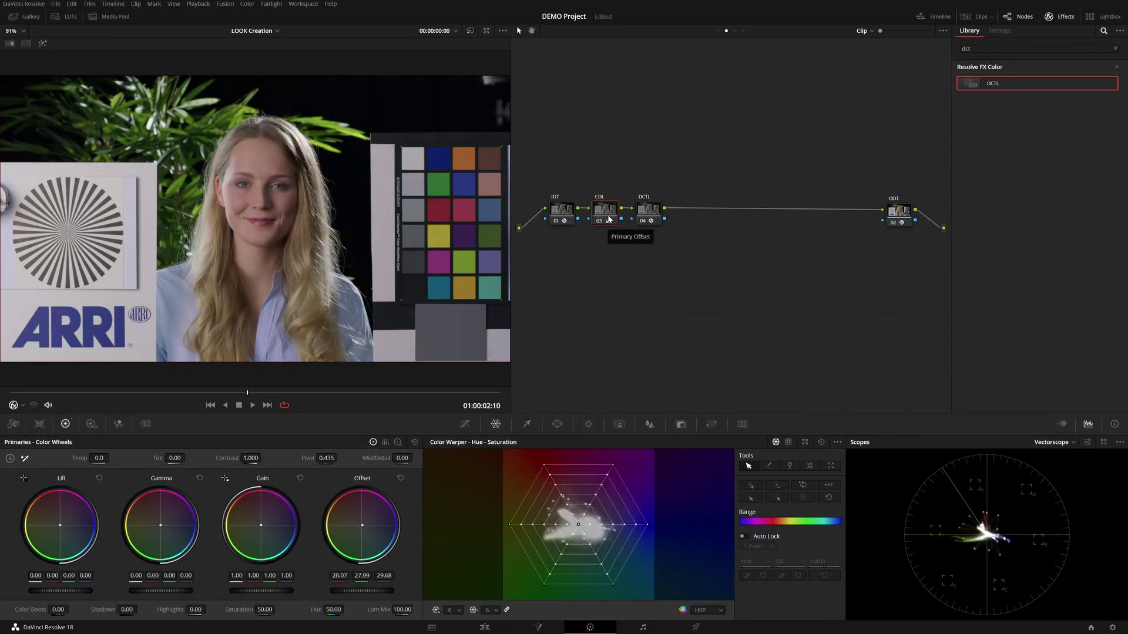
- In the DCTL node's Hue settings, shift Red hue to 0.505, then zero Cyan, Blue, Green and Red
click(648, 213)
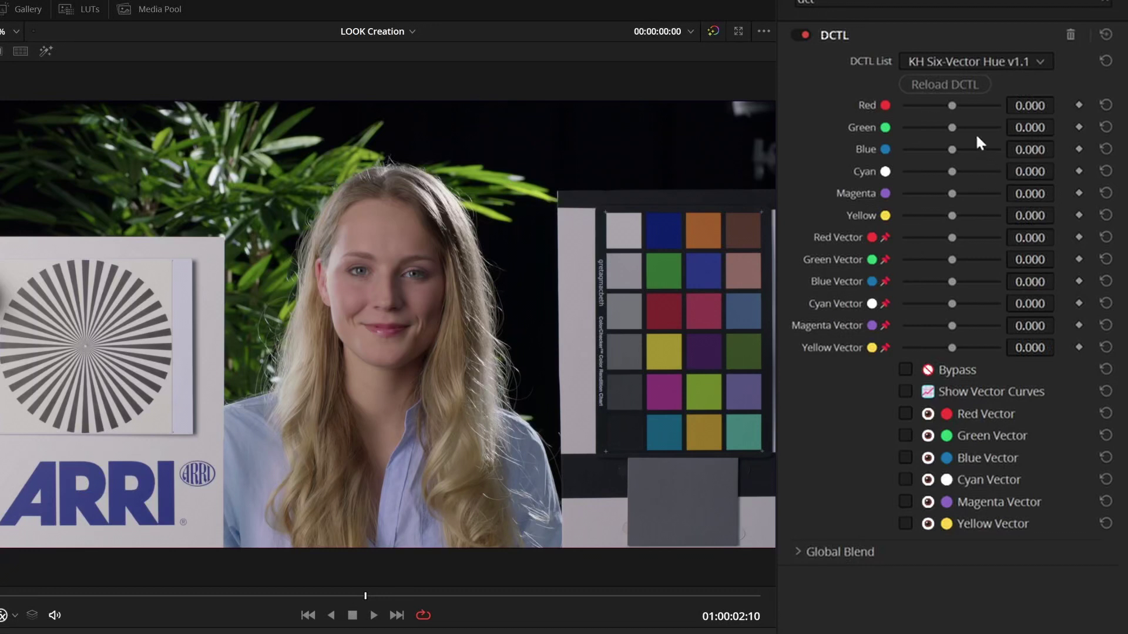
drag(952, 107, 935, 171)
double_click(874, 171)
double_click(874, 149)
double_click(870, 127)
double_click(866, 109)
- Test the Yellow hue and push Red fully negative, resetting both back to zero
drag(952, 216, 922, 215)
double_click(874, 216)
drag(951, 104, 872, 107)
double_click(872, 107)
- Show vector curves, preview red, green and blue isolation, then isolate blue and set Blue Vector to -0.486
click(931, 392)
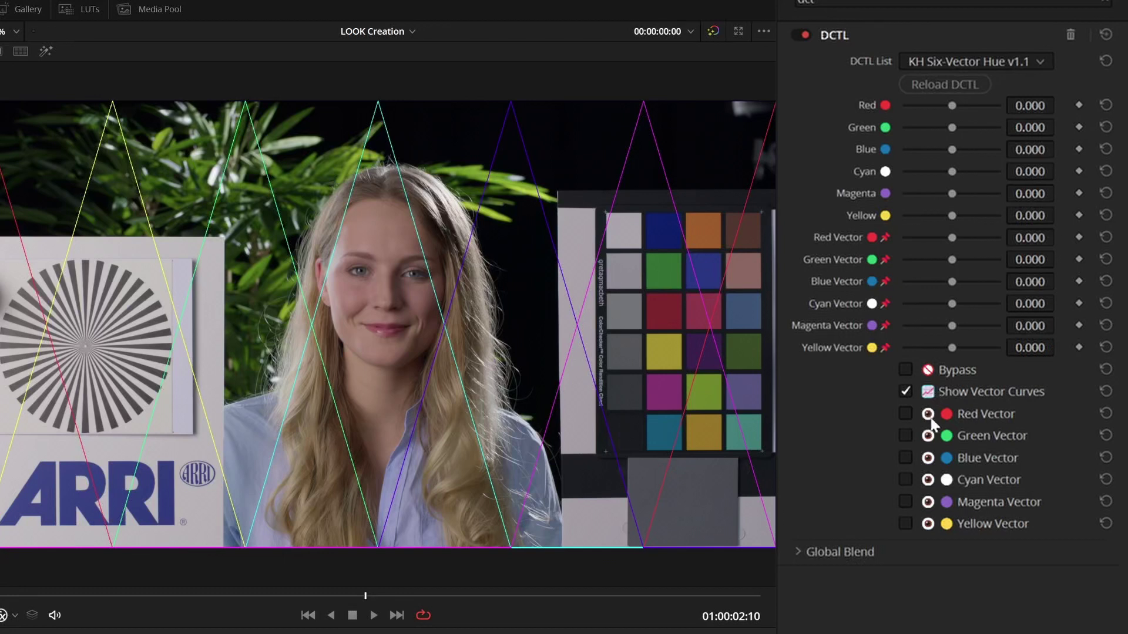
click(928, 414)
click(929, 436)
click(929, 457)
click(963, 456)
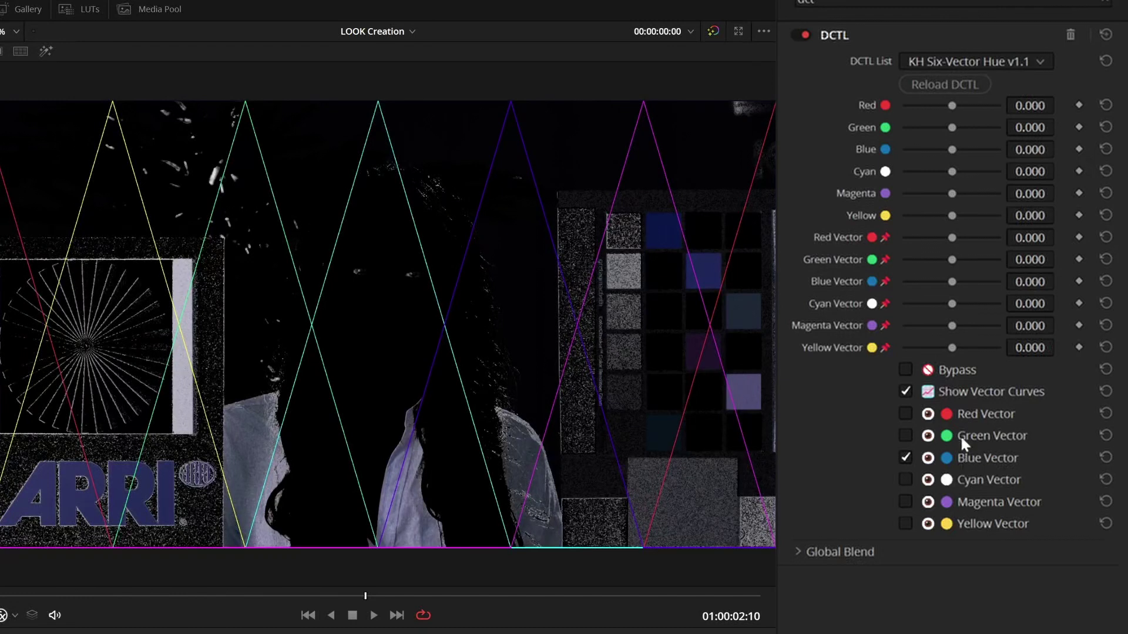
drag(952, 283, 928, 284)
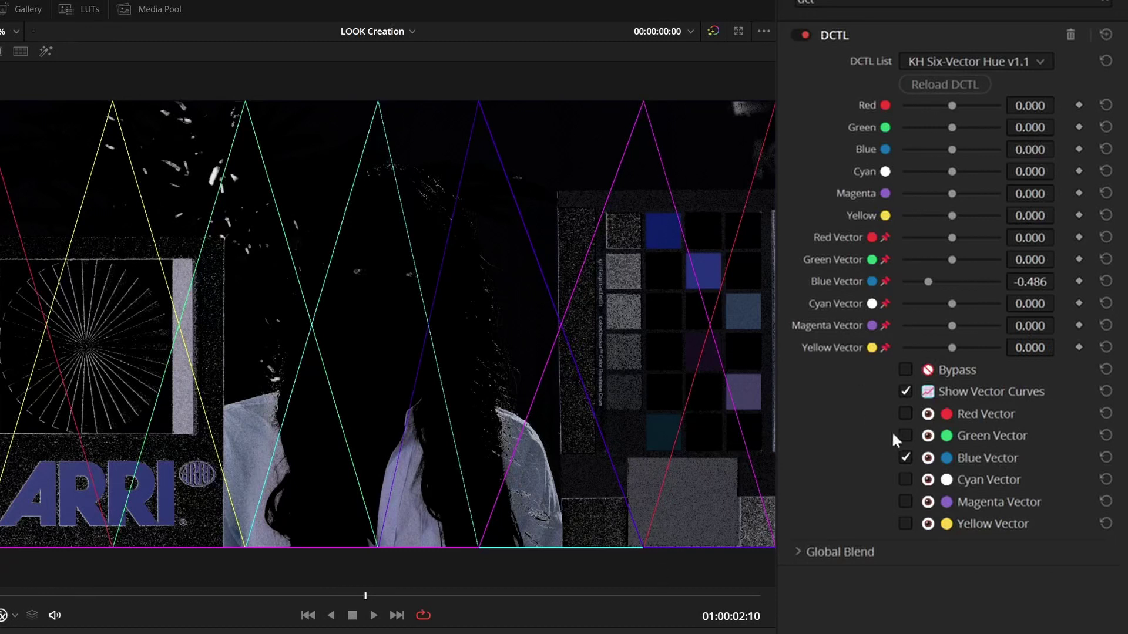
- Hide the vector curves, nudge Blue Vector to -0.523, and set Green Vector to -1.000 using green isolation
click(984, 394)
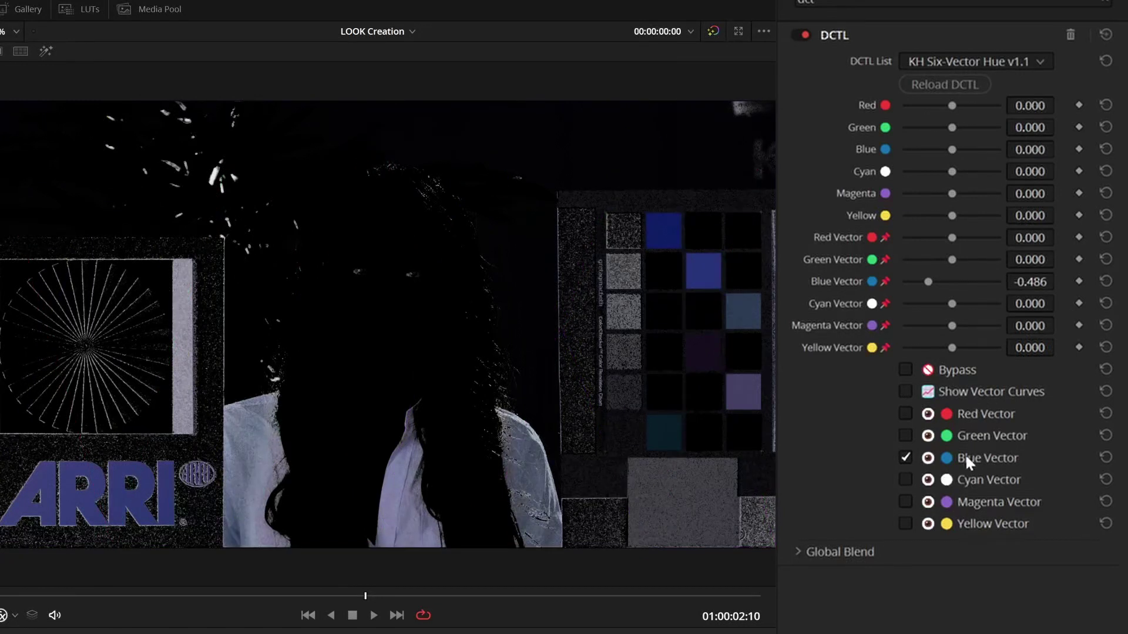
drag(931, 282, 927, 282)
click(996, 461)
click(987, 435)
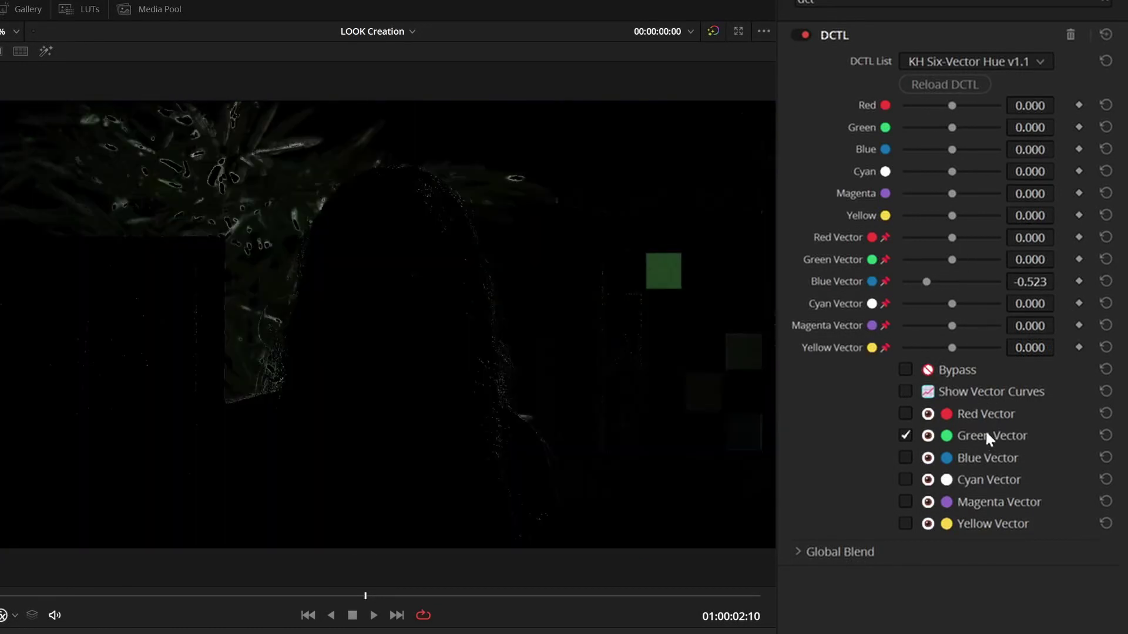
drag(951, 265, 870, 262)
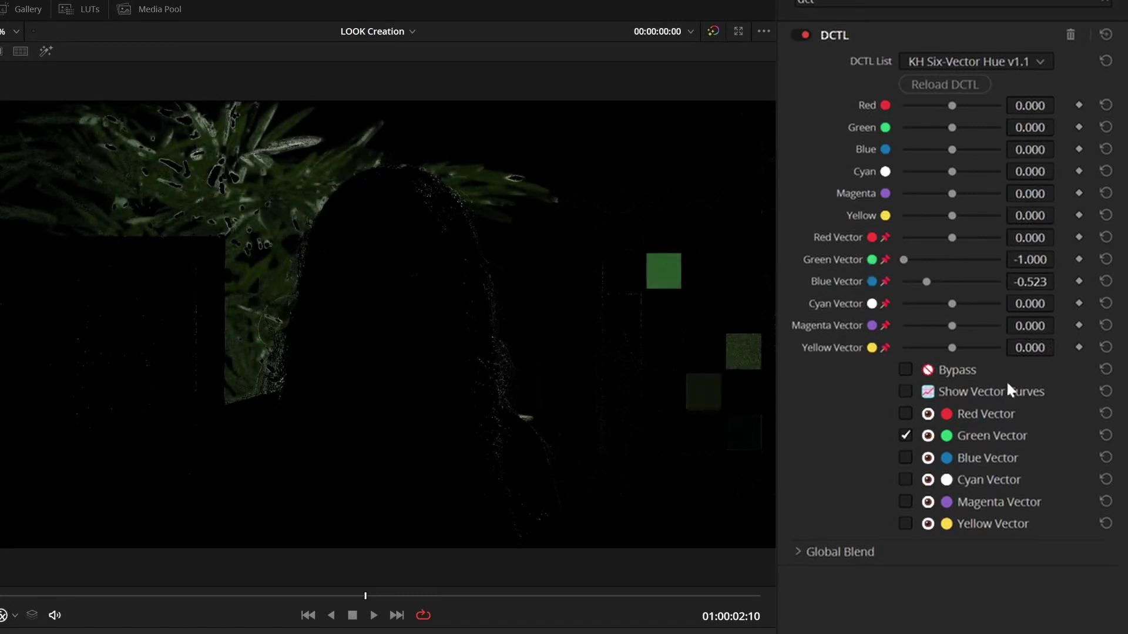
click(967, 434)
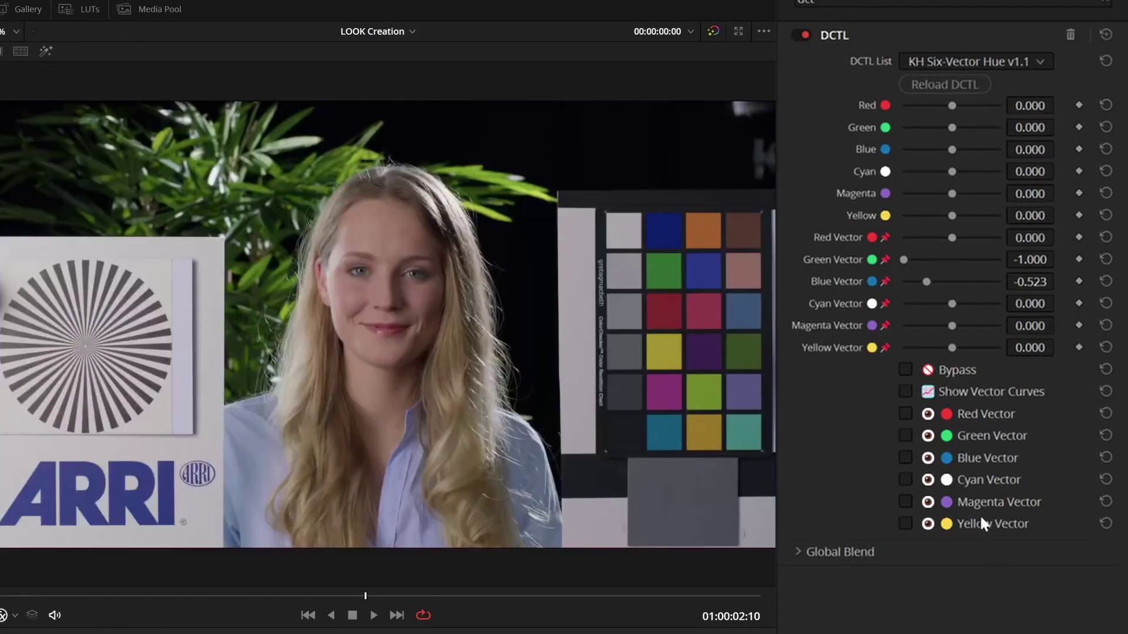
- Isolate the yellow range and set Yellow Vector to -0.633, then recheck the green isolation
click(981, 519)
drag(952, 347, 921, 348)
click(978, 519)
click(968, 438)
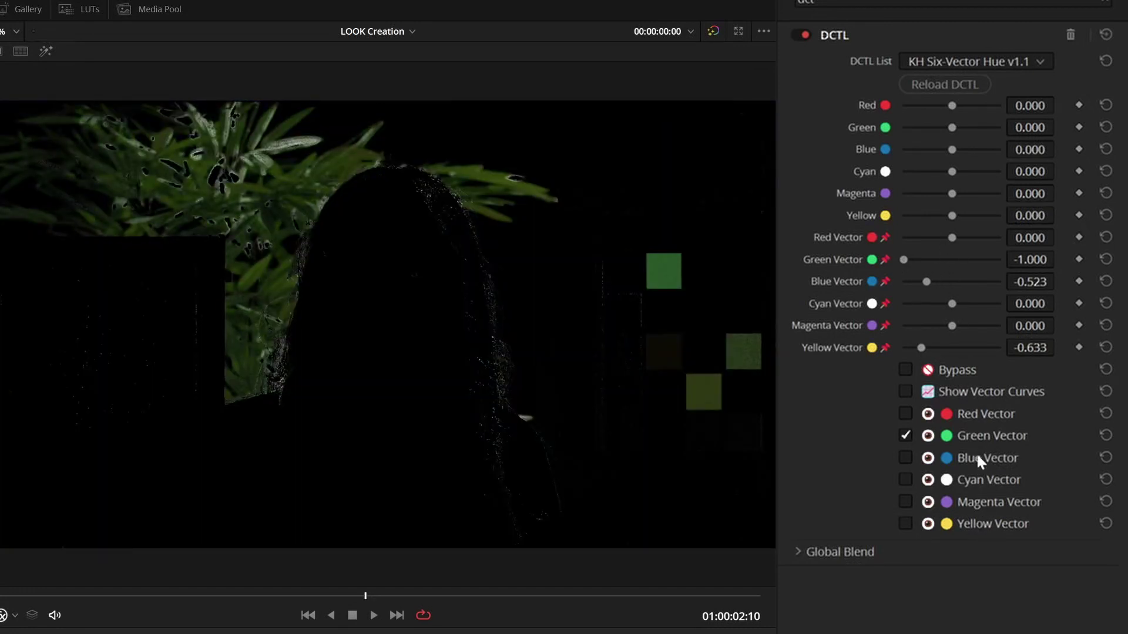
click(965, 437)
- Set Cyan Vector to -0.303, preview the magenta isolation, and show the vector curves again
click(974, 479)
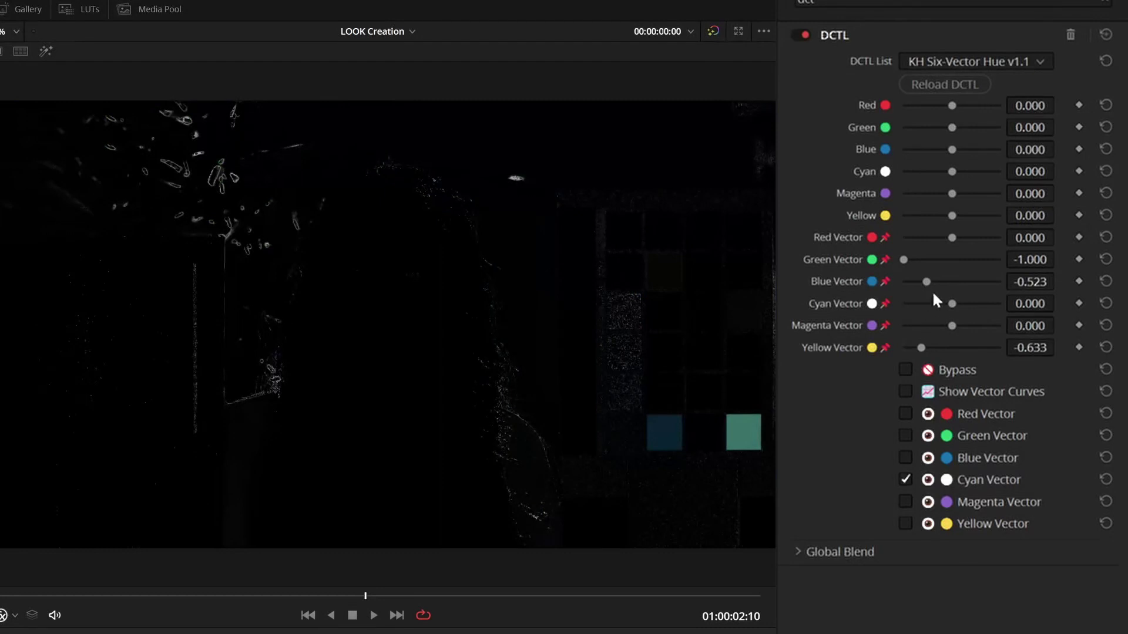
drag(949, 302, 956, 333)
click(966, 478)
click(967, 500)
click(972, 503)
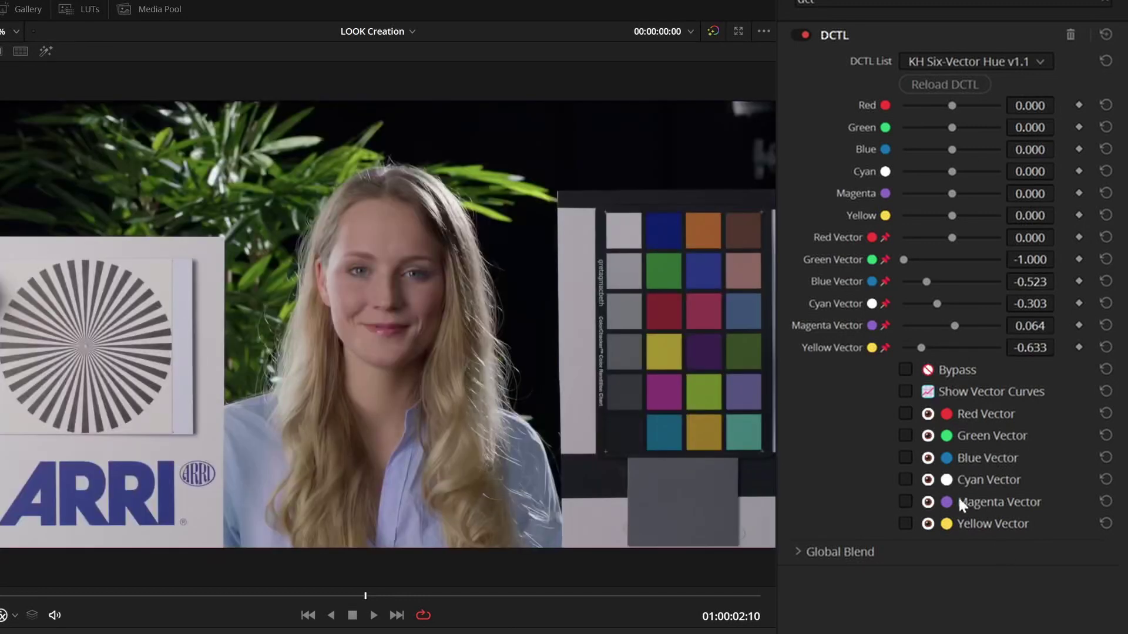
click(989, 391)
- Shift the Yellow hue to a negative value in the Hue DCTL settings
drag(955, 215, 960, 107)
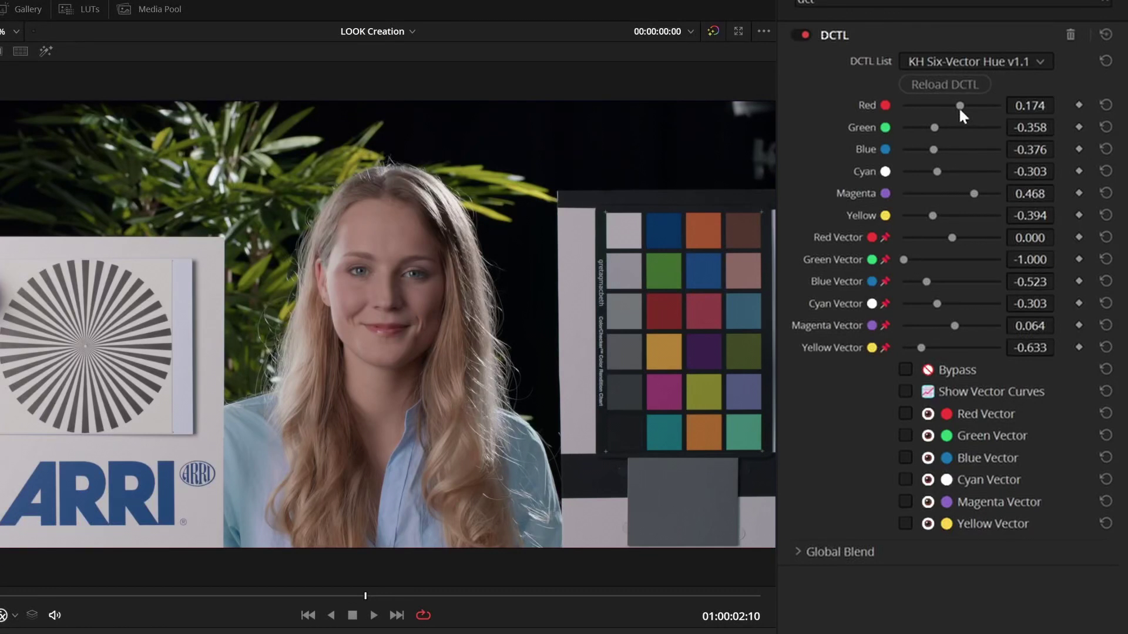
- Load KH Six-Vector Density v1.1 from the DCTL List and push Red density toward maximum
click(1036, 62)
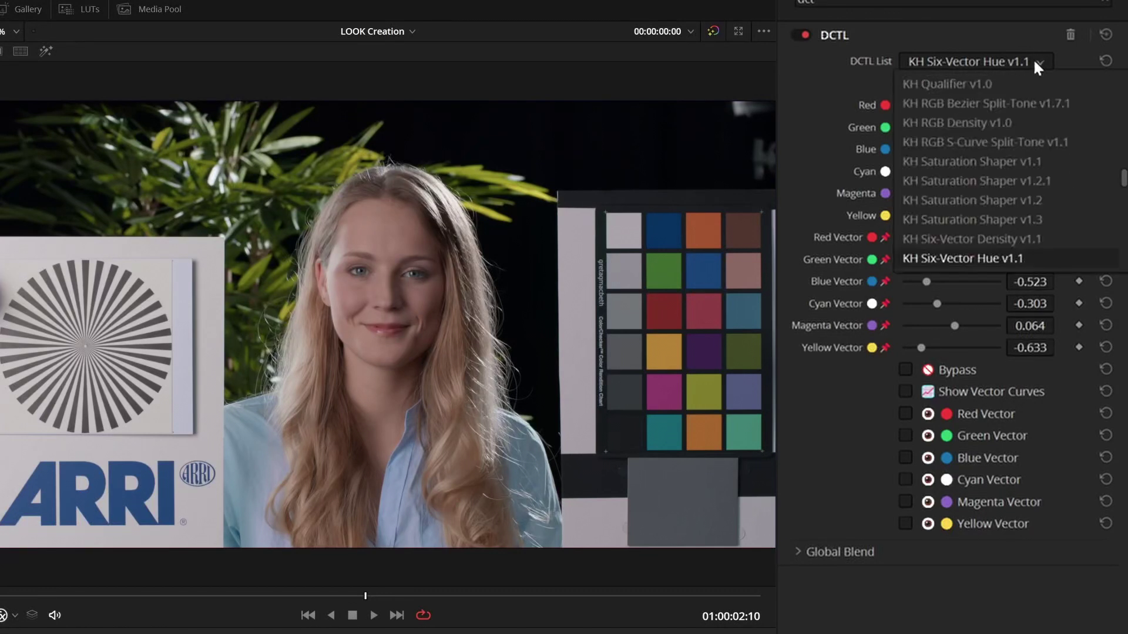
click(1045, 239)
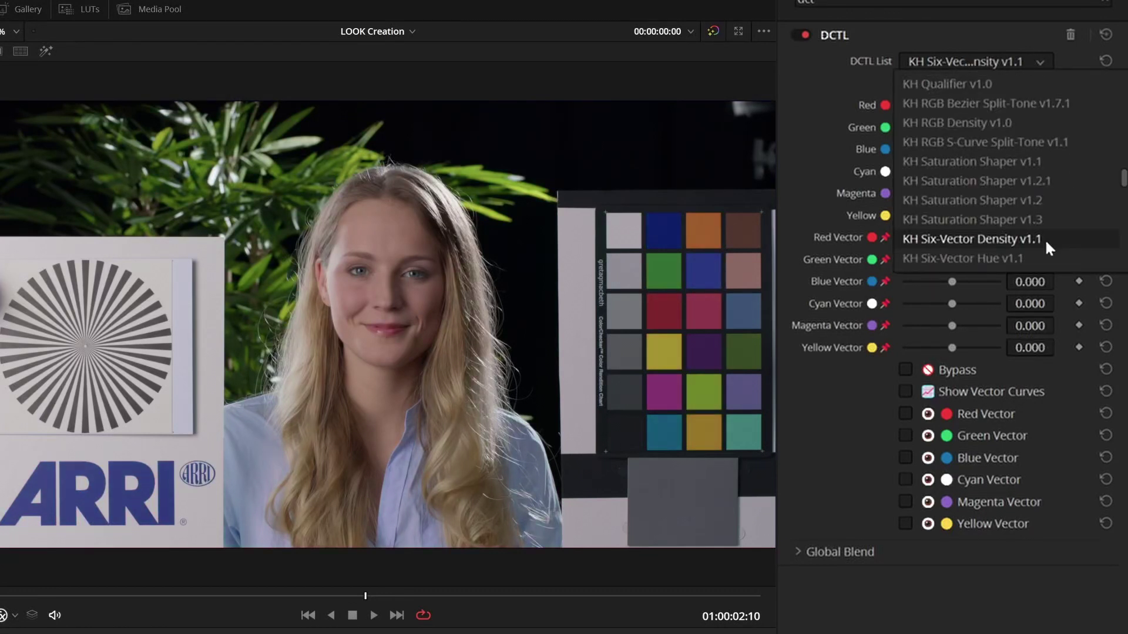
click(1044, 238)
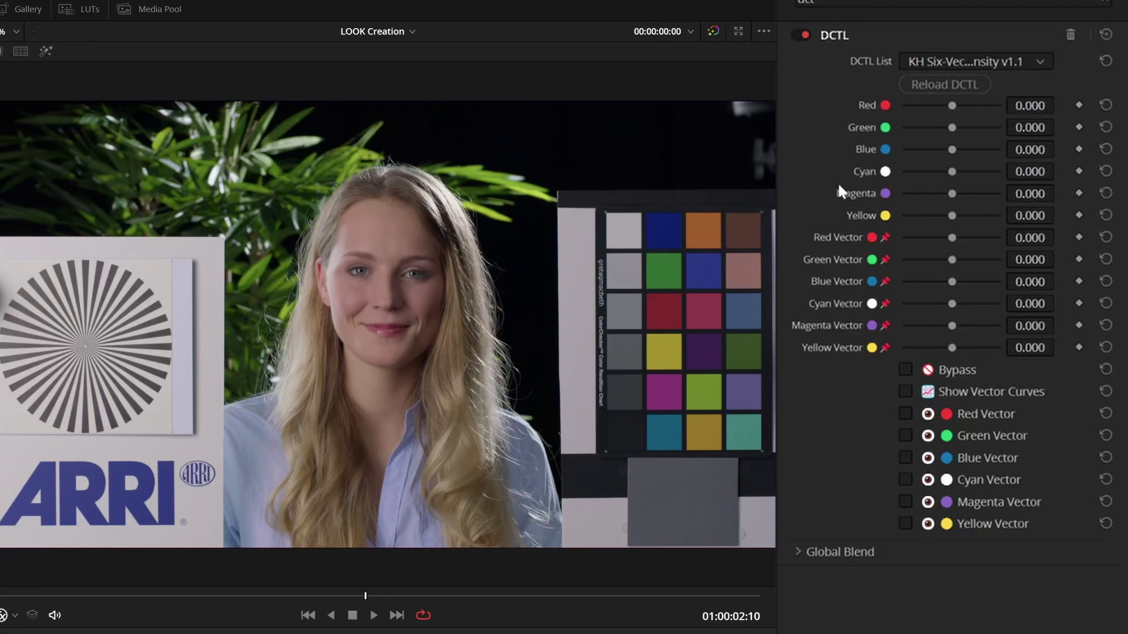
drag(953, 107, 1014, 112)
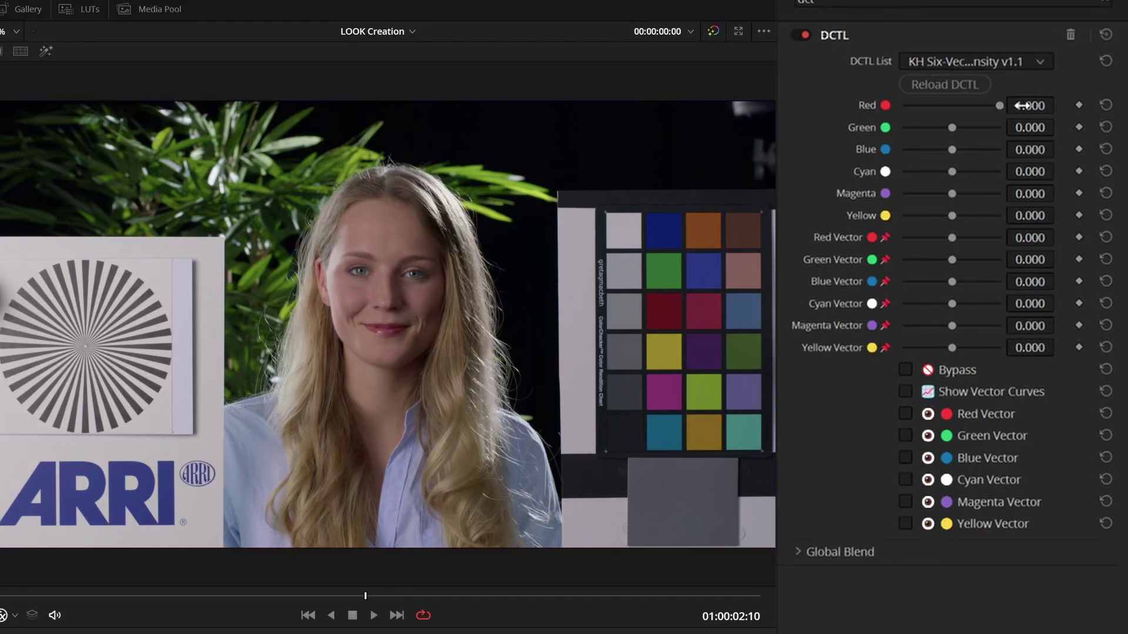
- Reset red density, load KH Six-Vector Saturation v1.1, and test Red saturation before resetting it to 1.000
double_click(1022, 105)
click(975, 61)
scroll(1006, 185, down, 3)
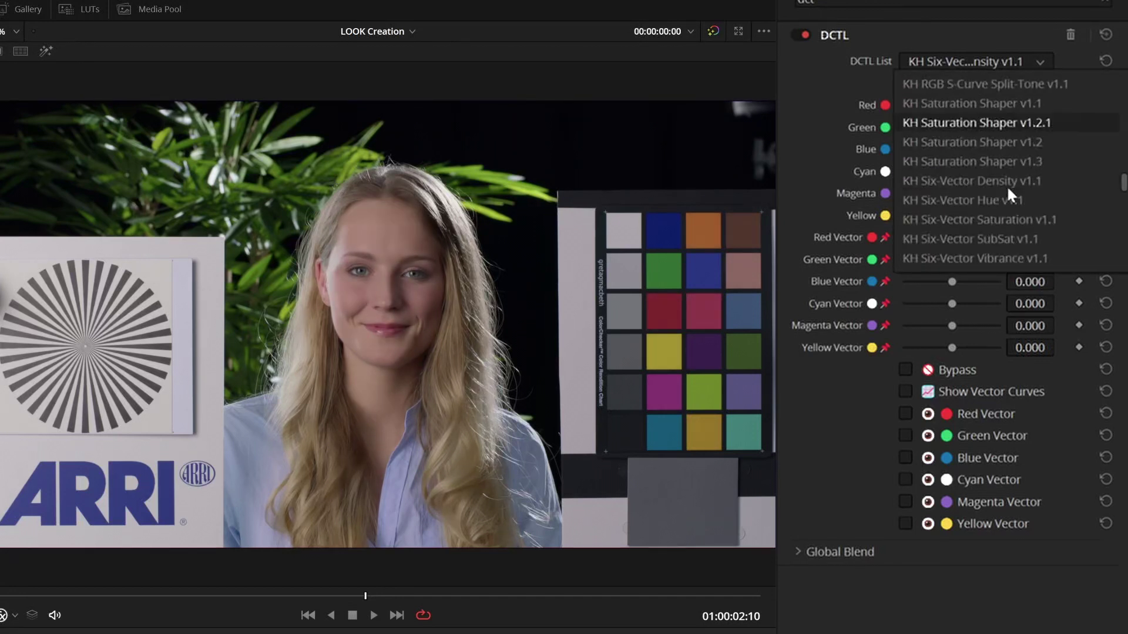
click(1050, 219)
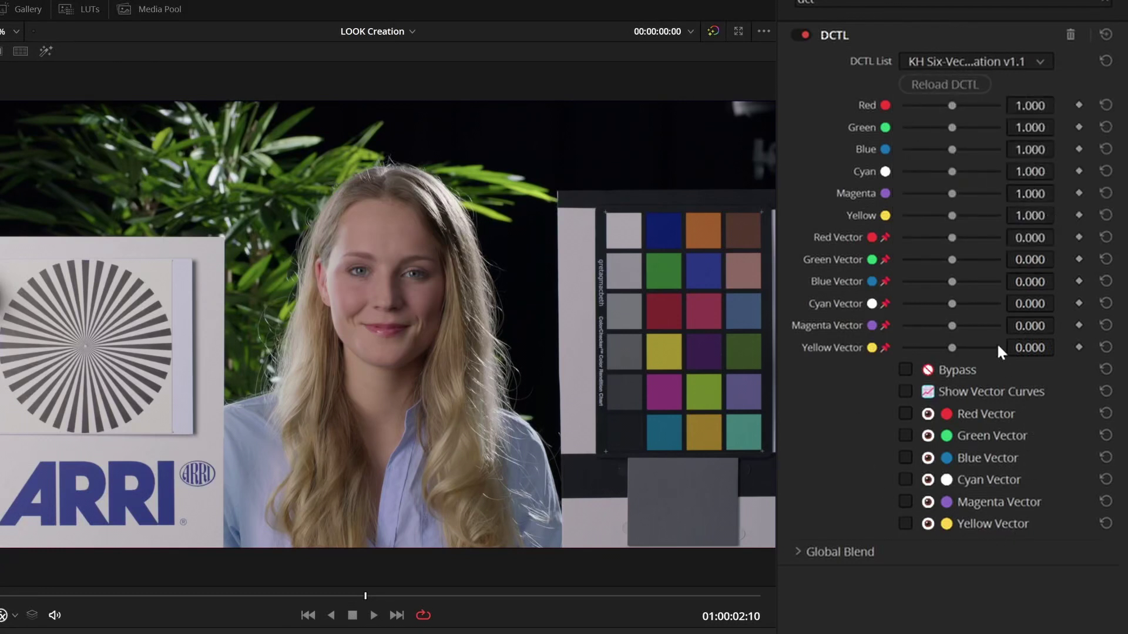
drag(951, 106, 835, 118)
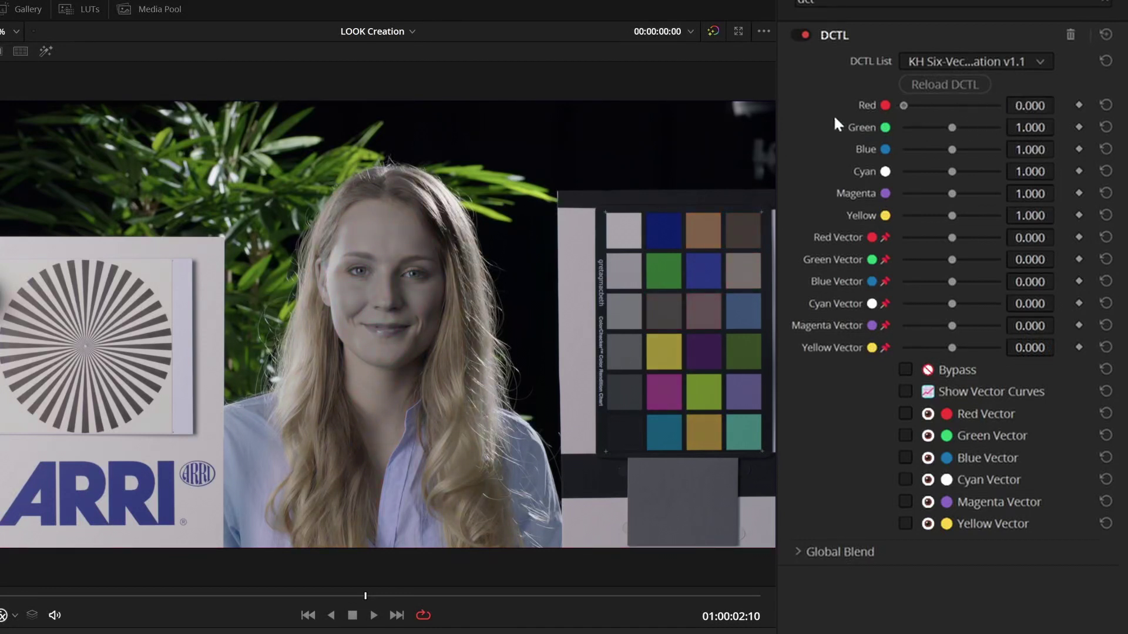
double_click(874, 104)
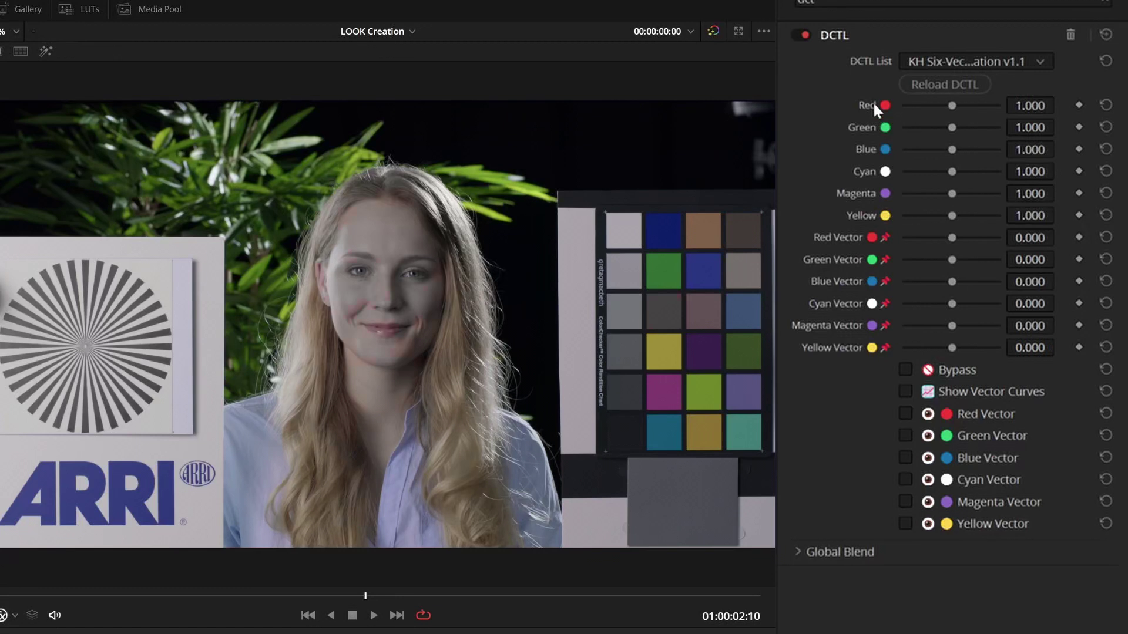
- Load KH Six-Vector SubSat v1.1 and raise its Red value to 1.358
click(973, 59)
click(1040, 239)
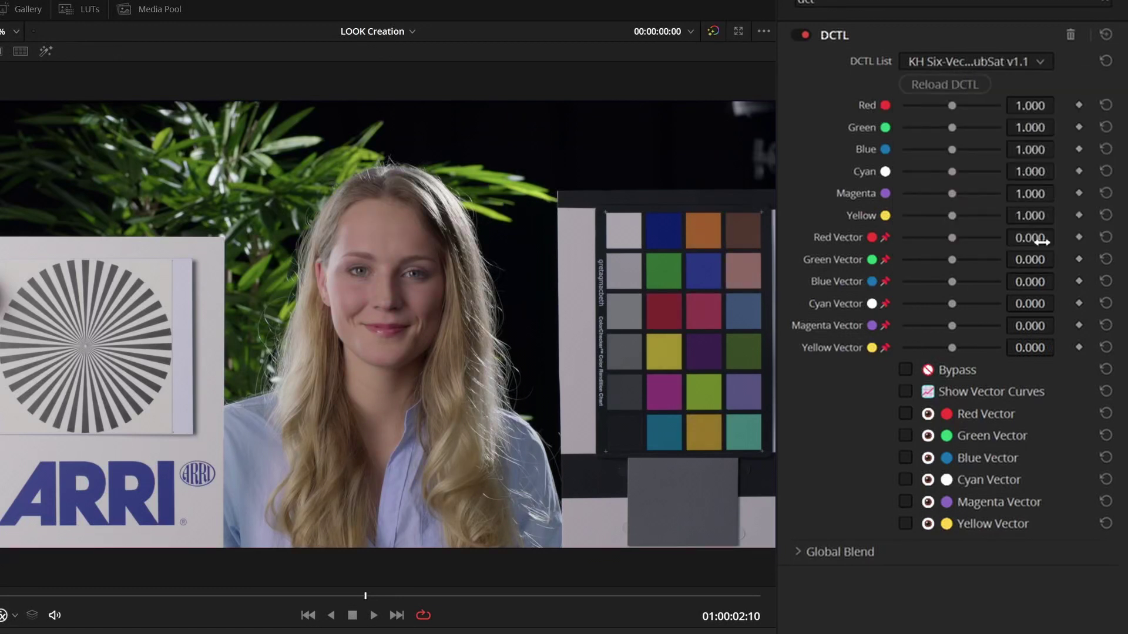
drag(952, 105, 961, 115)
mouse_move(956, 114)
mouse_down()
mouse_move(987, 110)
mouse_move(965, 110)
mouse_up()
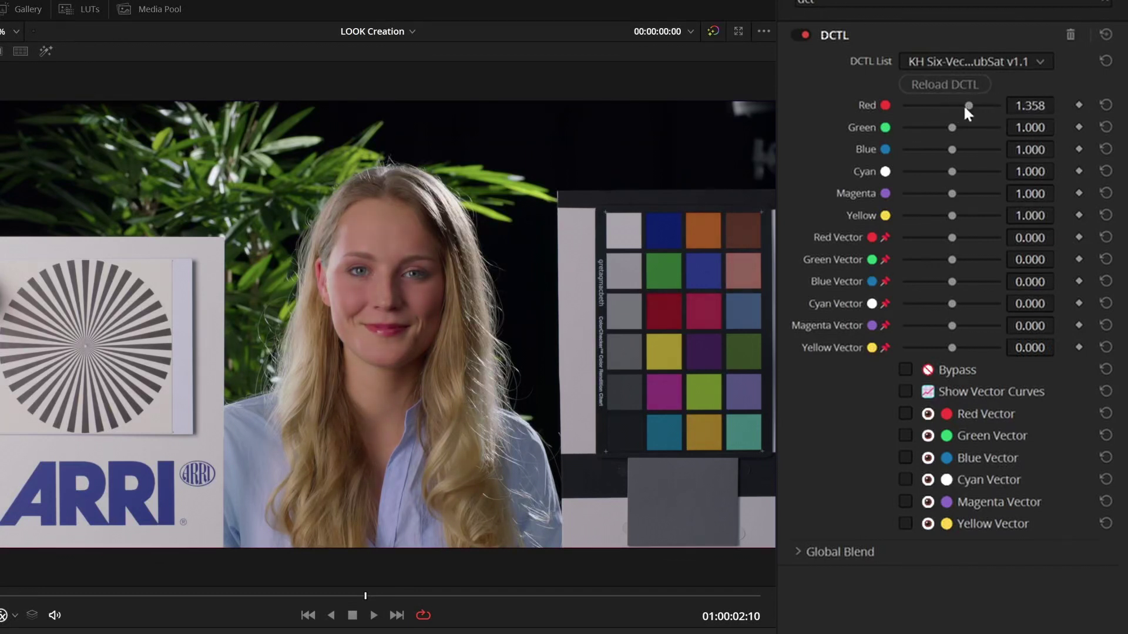
- Load KH Six-Vector Vibrance v1.1, show its vibrance curve, then test Threshold and reset Threshold and Curvature to 0.500
click(929, 60)
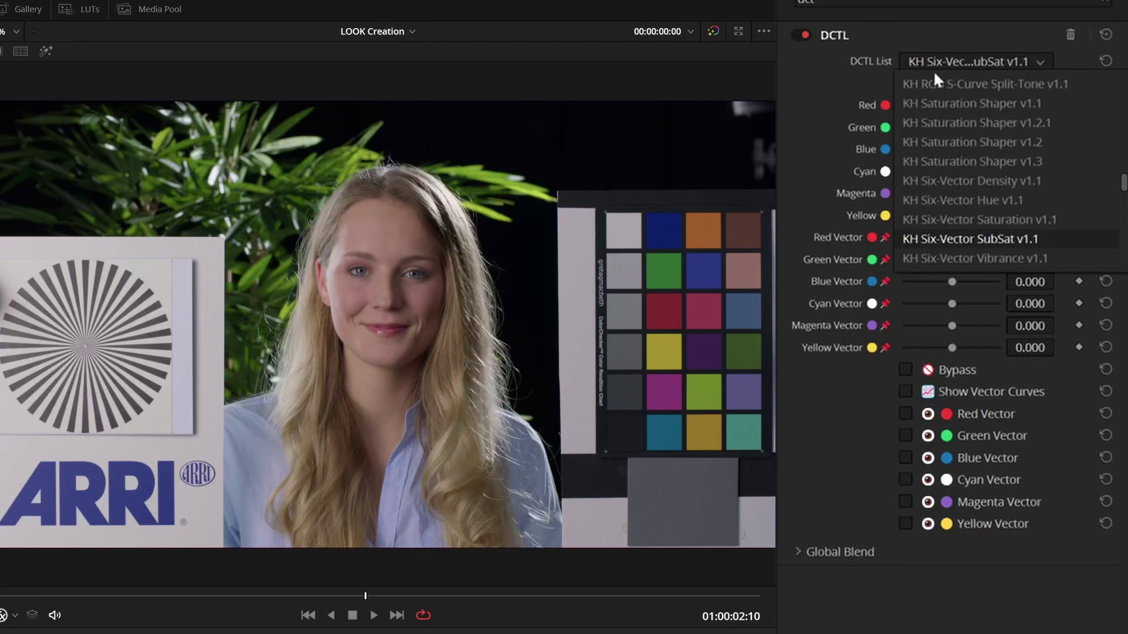
click(1016, 256)
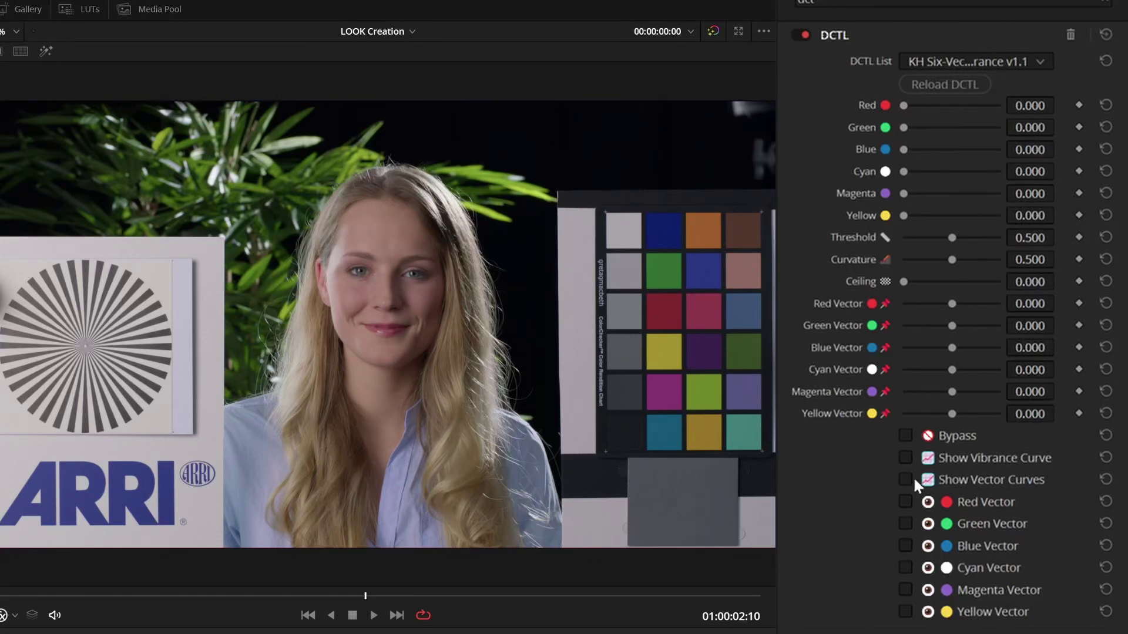
click(906, 458)
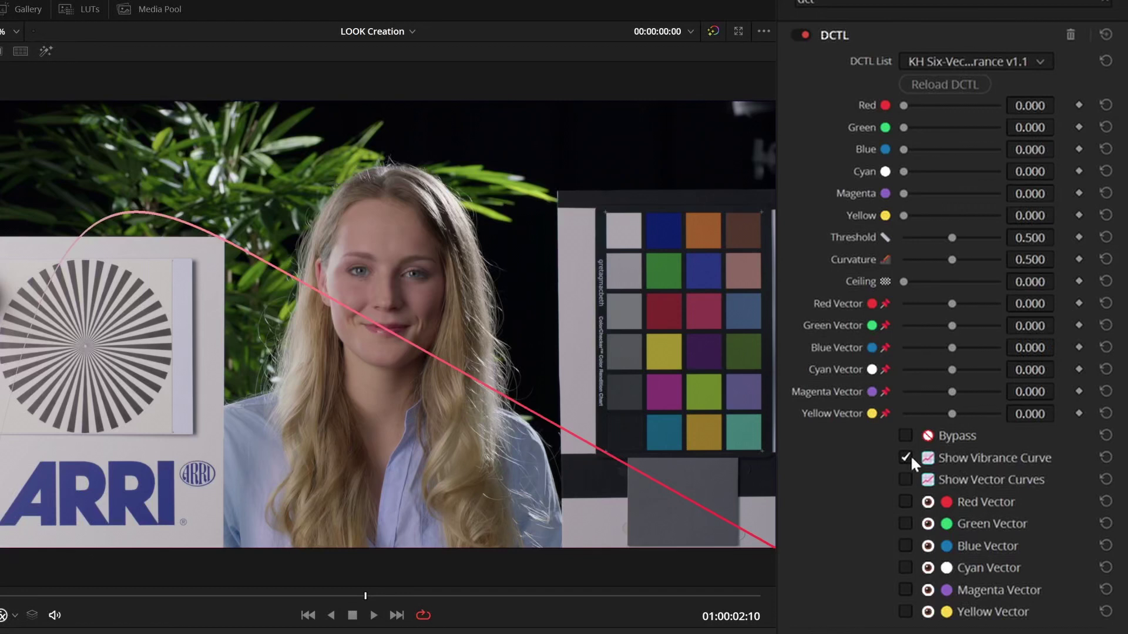
drag(956, 236, 949, 259)
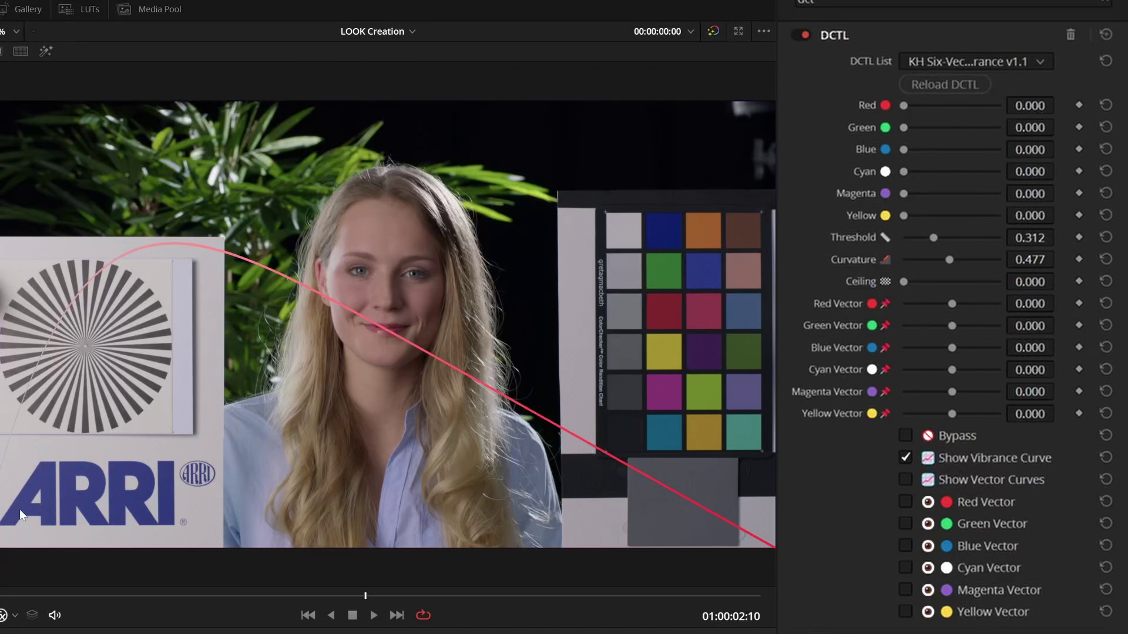
double_click(853, 260)
double_click(874, 239)
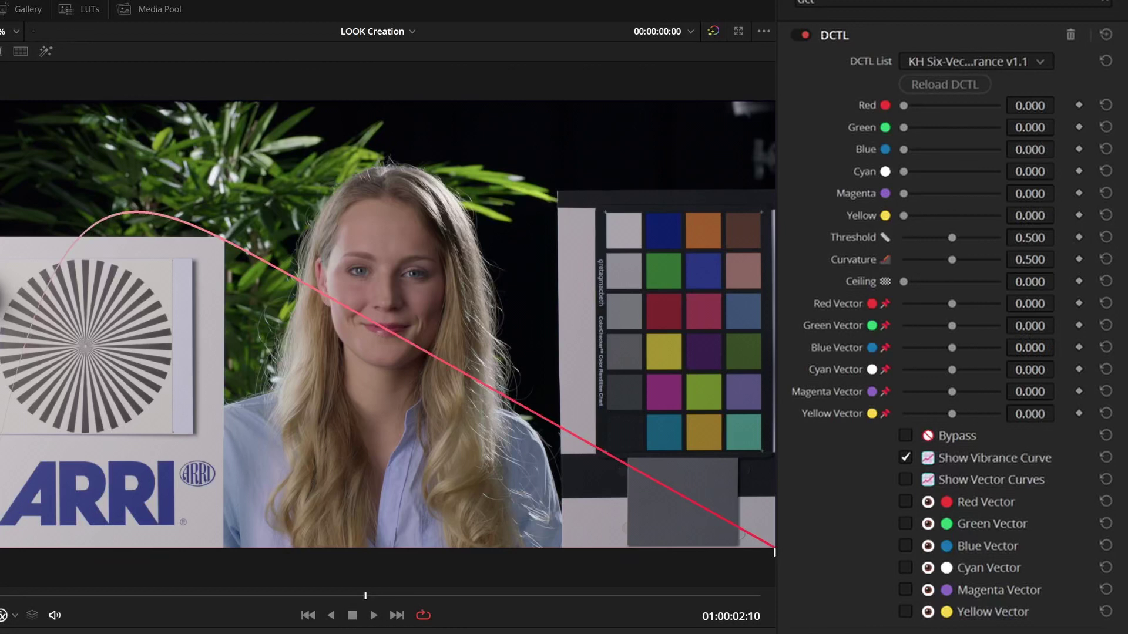
click(904, 457)
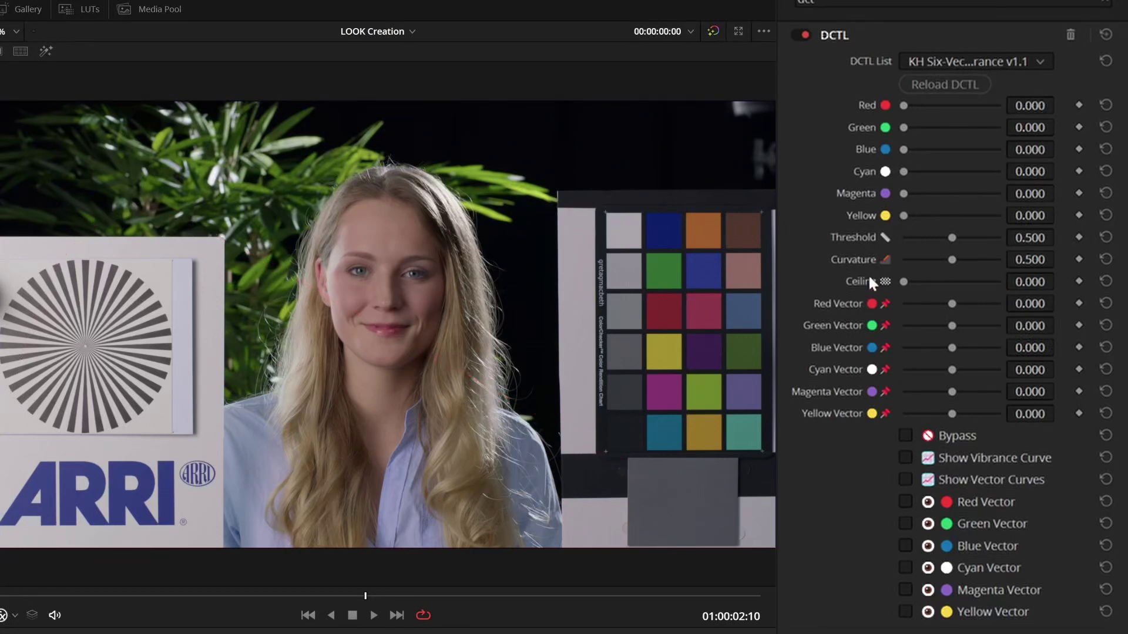
mouse_move(903, 104)
mouse_down()
mouse_move(972, 104)
mouse_move(891, 108)
mouse_up()
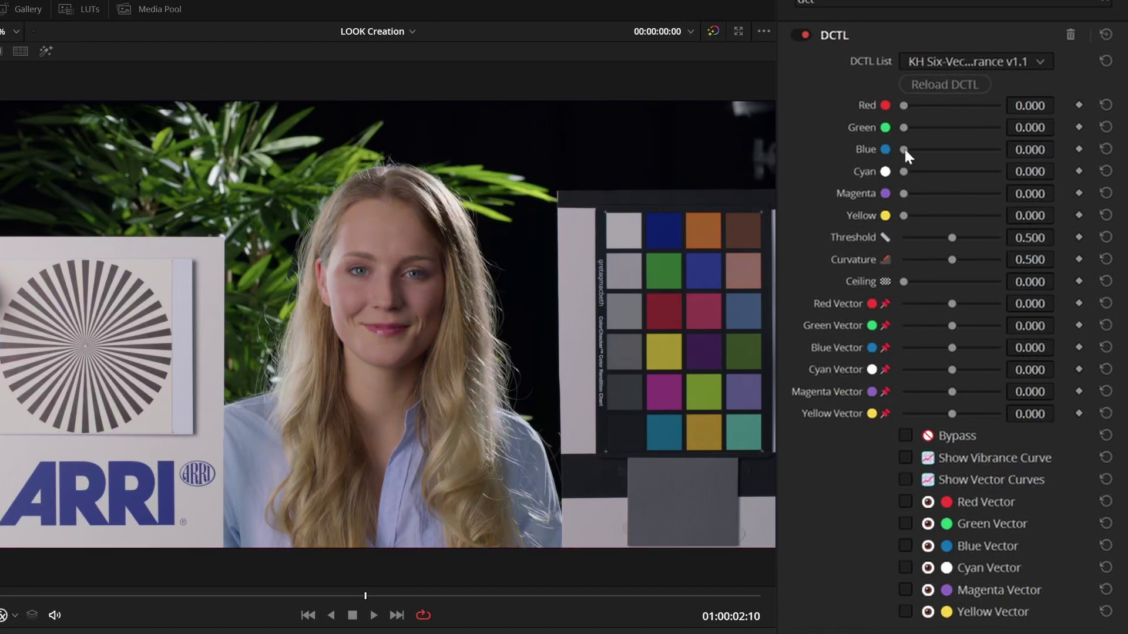